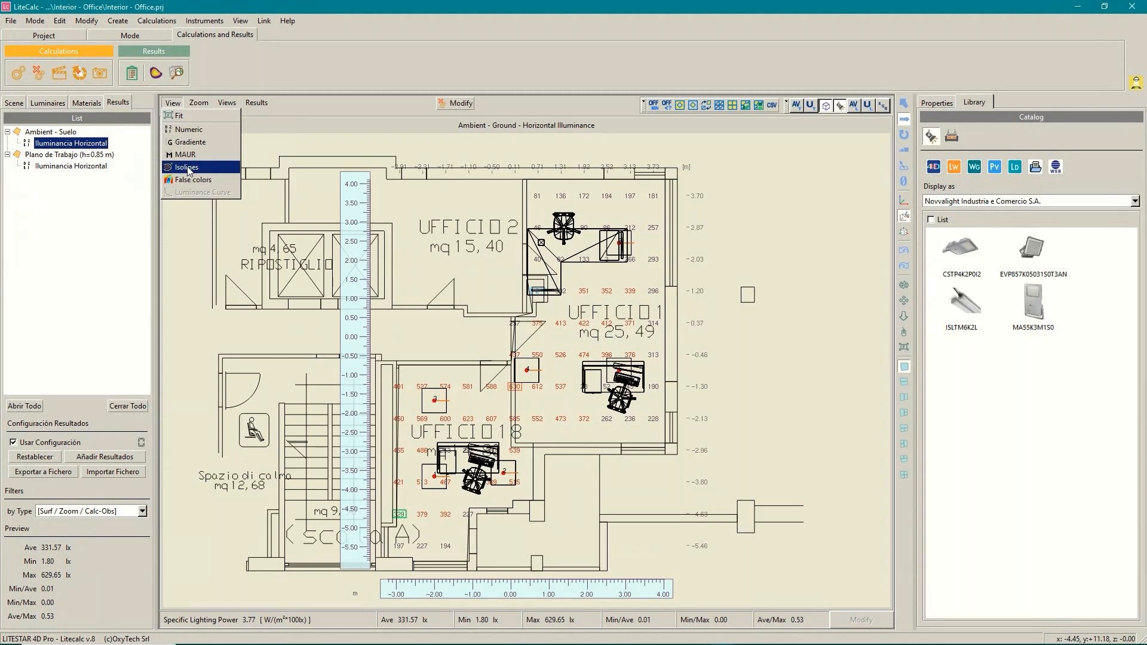
Display the ground horizontal illuminance as isolines and open the isocurve editor for the result.
left_click(187, 167)
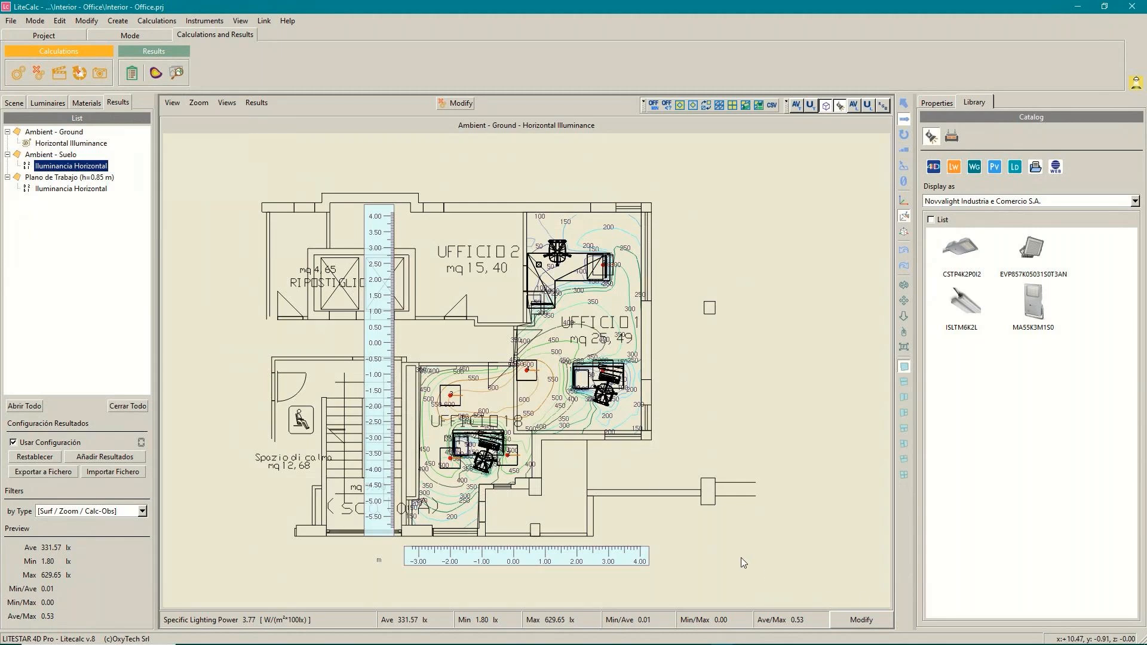
left_click(862, 620)
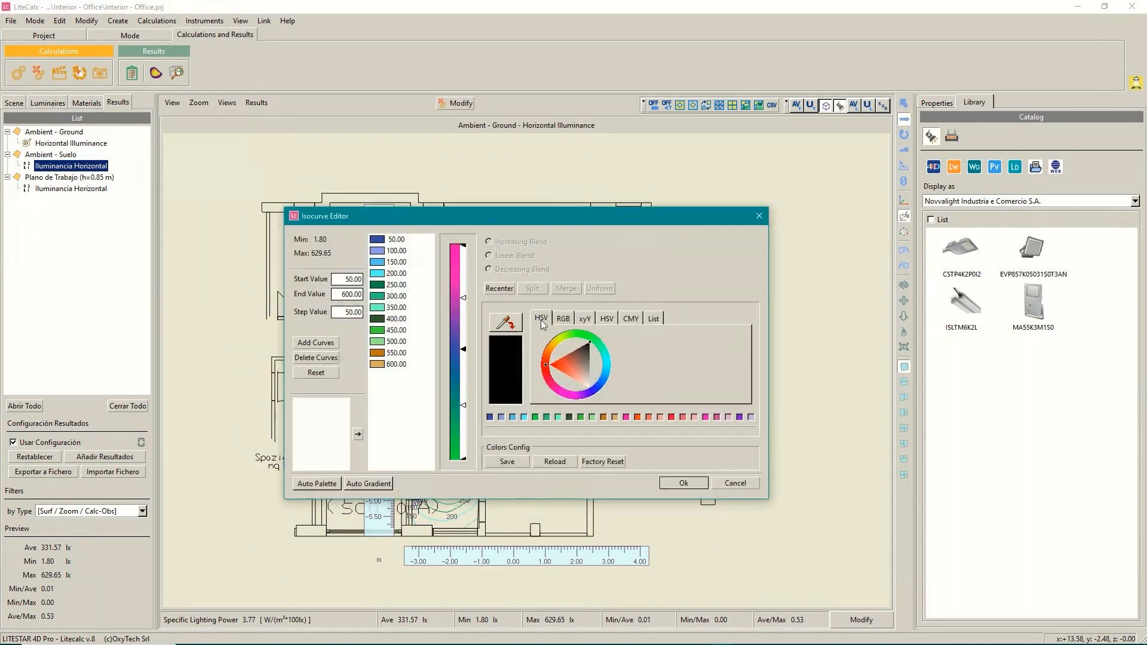
left_click_drag(506, 217, 579, 161)
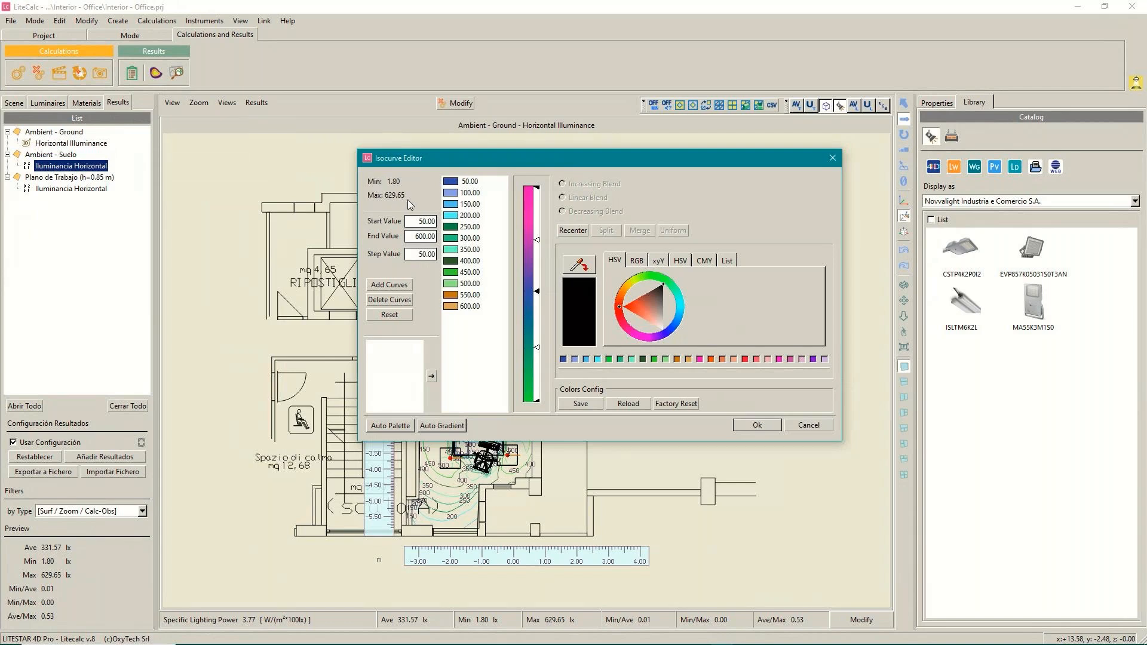
left_click_drag(567, 161, 546, 173)
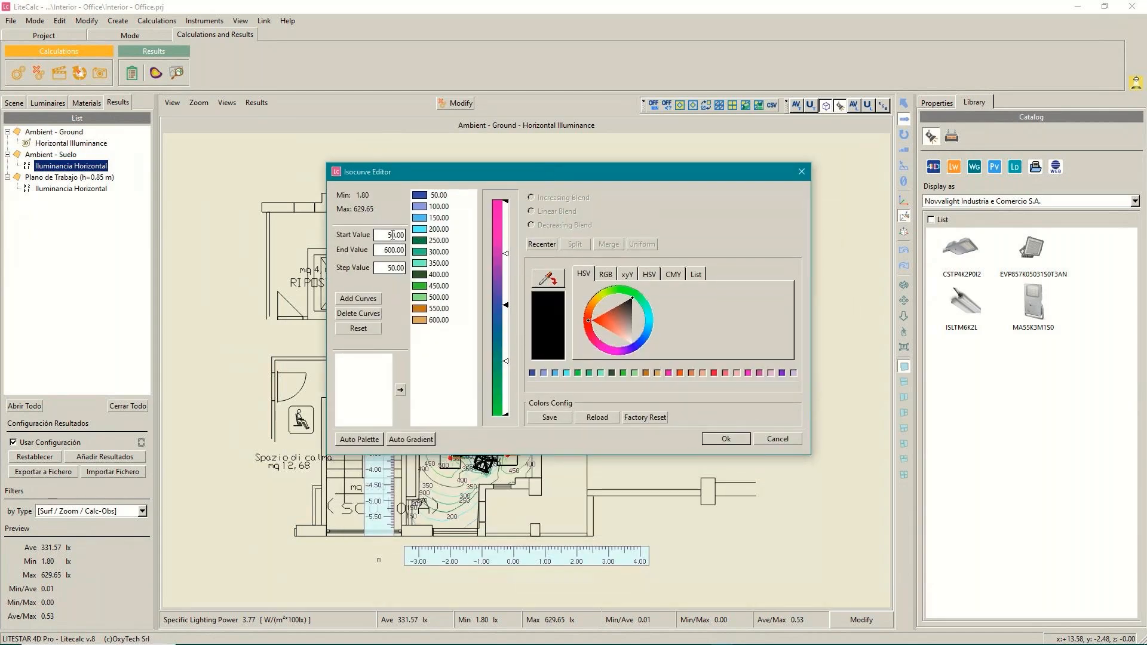
Generate isocurves from 50 to 600 with a step value of 100.
mouse_move(384, 235)
left_mouse_down()
mouse_move(401, 235)
mouse_move(396, 253)
left_mouse_up()
key("Tab")
key("Tab")
type("100")
left_click(358, 299)
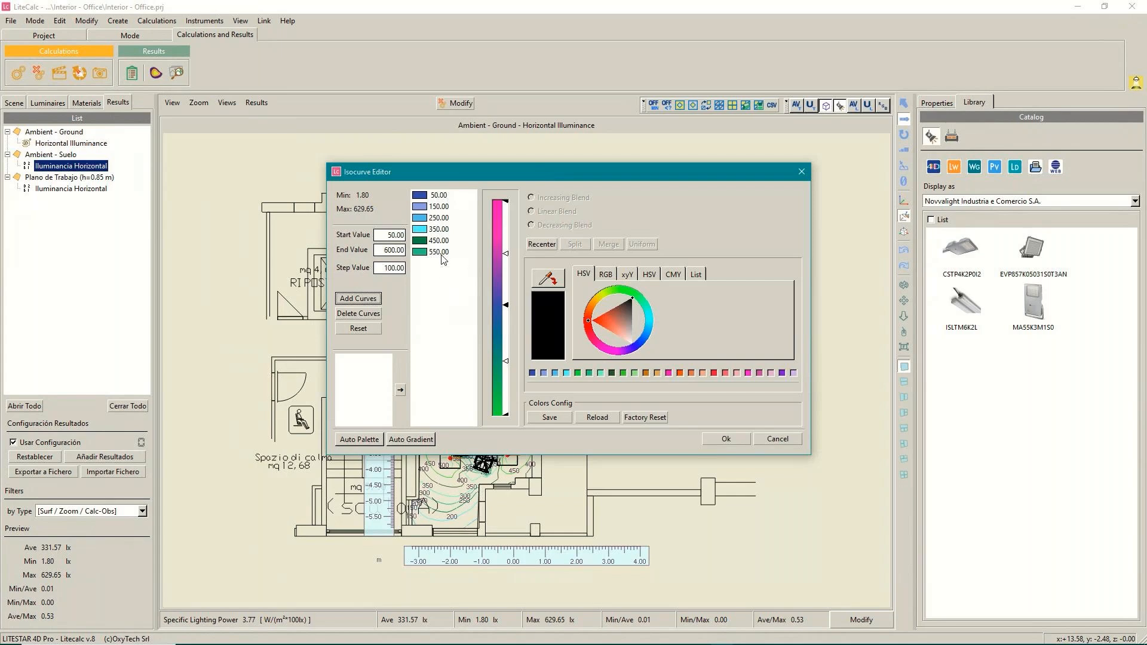
Regenerate the isocurves with a start value of 50 and a step value of 50.
left_click_drag(384, 233, 468, 223)
type("10")
key("Tab")
left_click(388, 234)
type("50")
key("Tab")
left_click(359, 299)
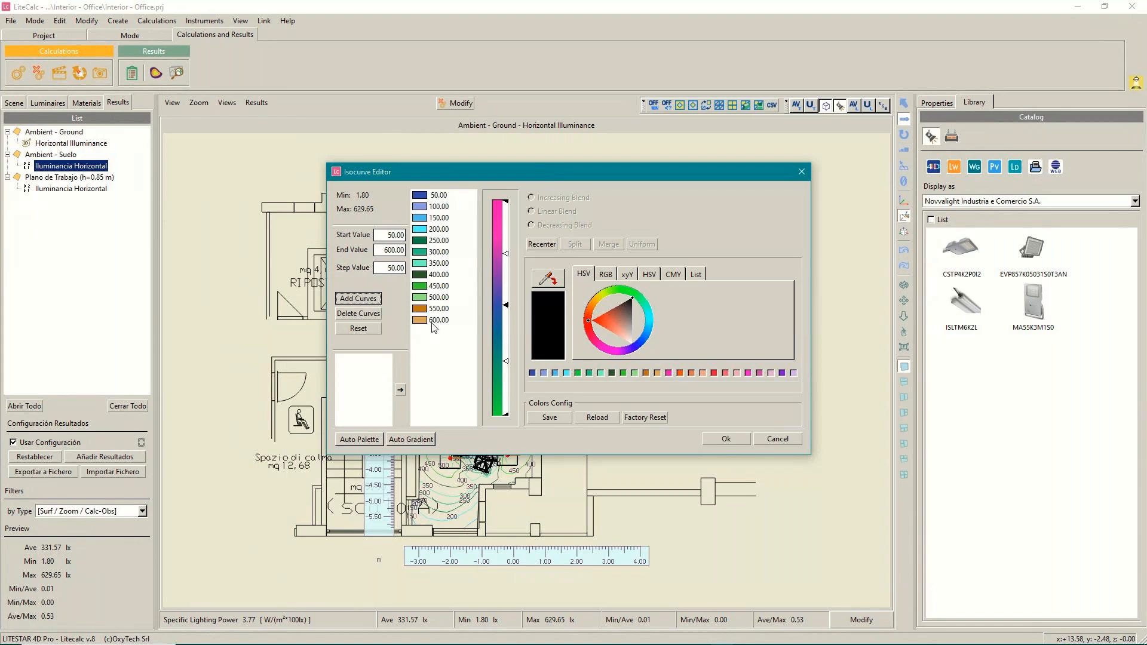
Delete alternate isocurves, reset the curve list, and repeat the deletion so that 100 to 600 remain in steps of 100.
left_click(359, 314)
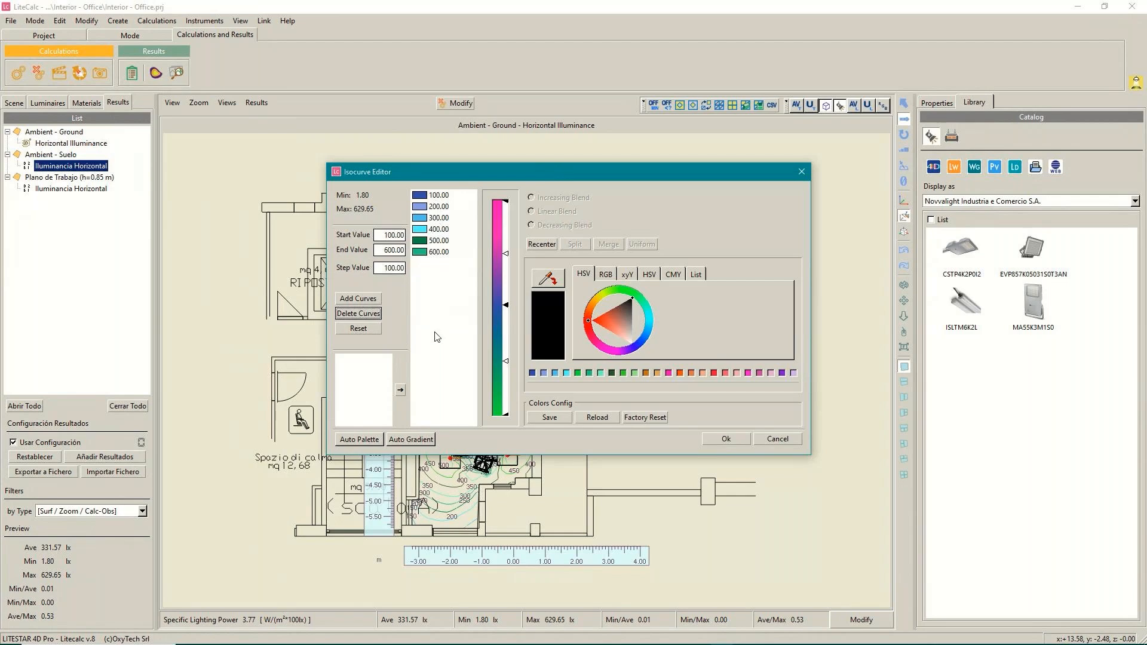
left_click(359, 328)
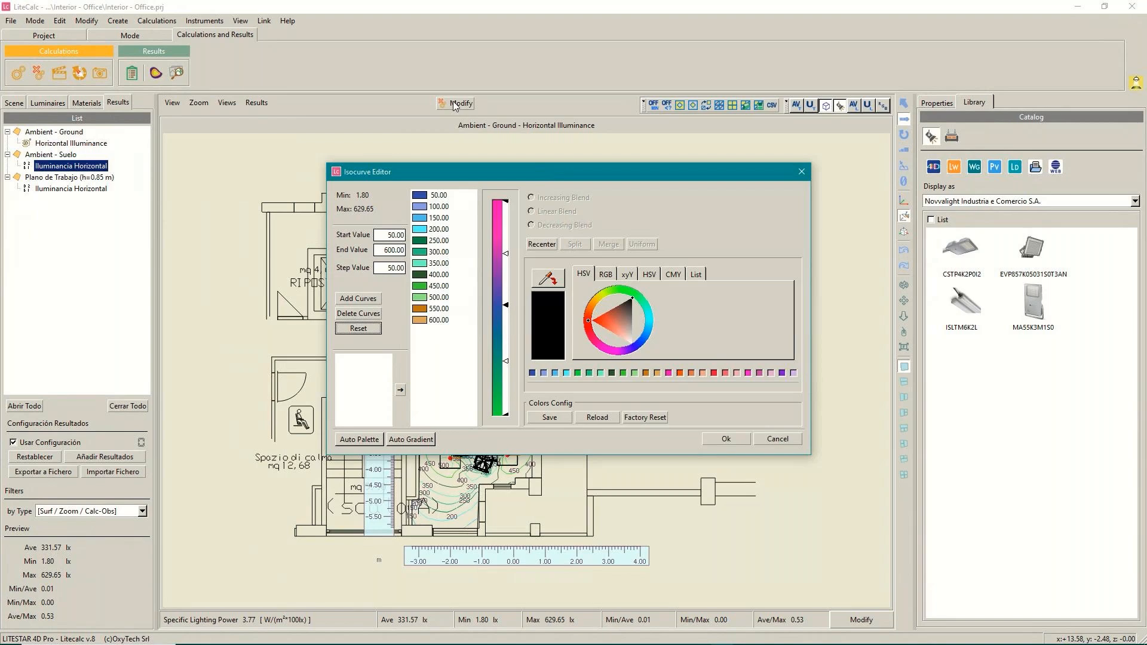
left_click(356, 315)
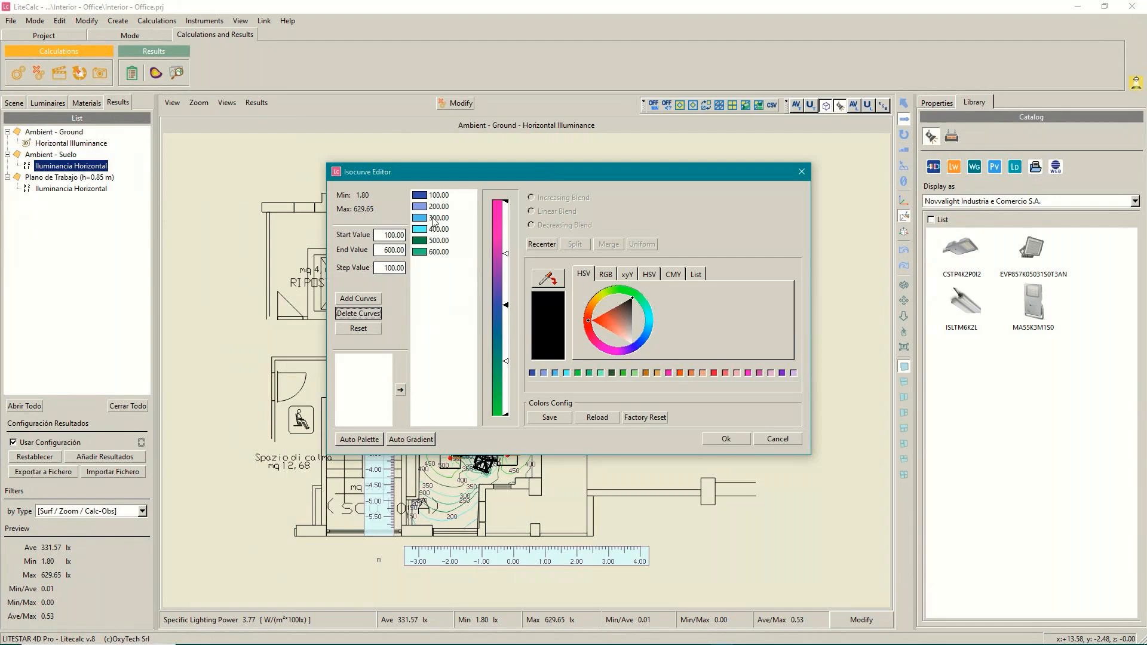
Add individual isocurves at 200 and 300 to the curve list.
left_click(345, 383)
left_click(368, 385)
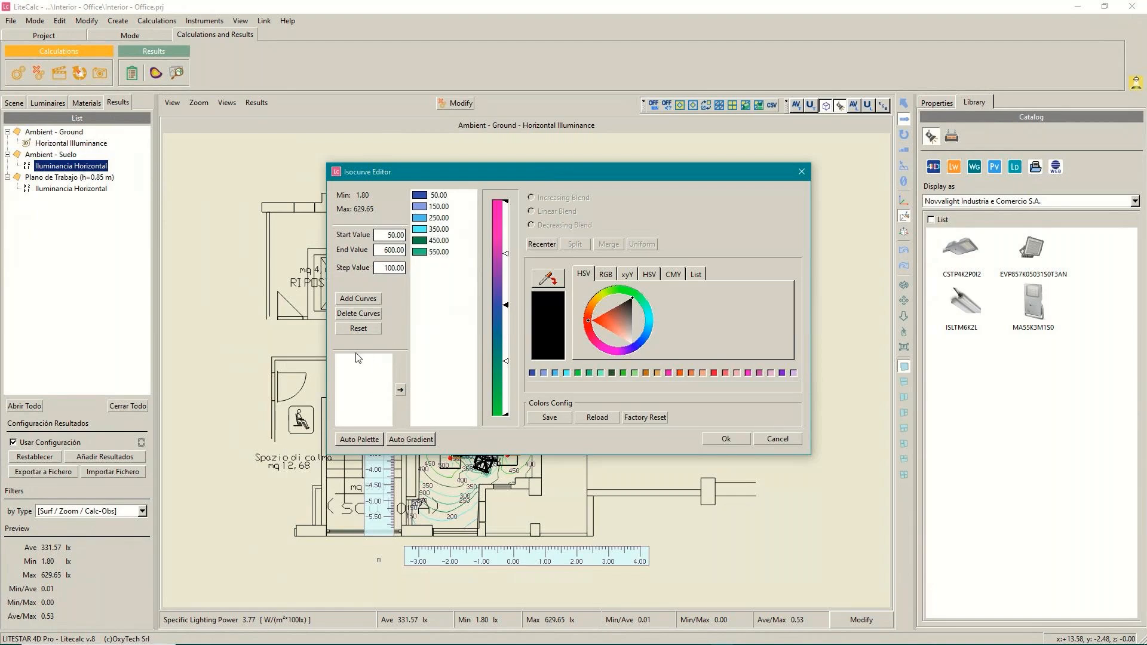
type("200")
left_click(399, 390)
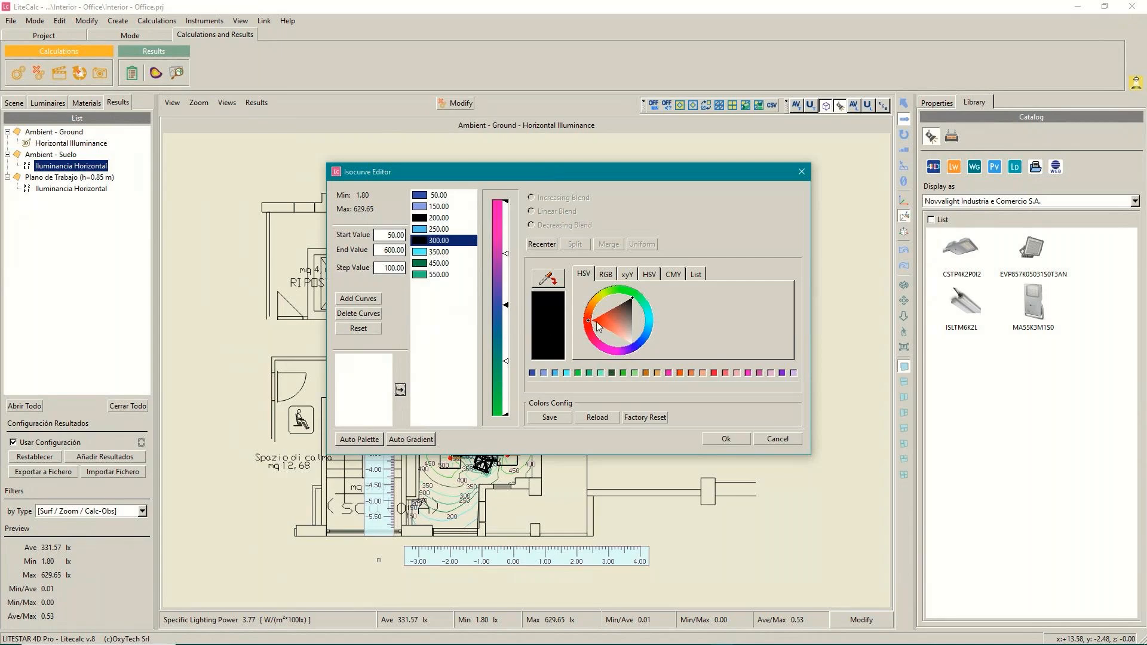
Color the 200 isocurve red and the 300 isocurve green.
left_click(596, 322)
left_click(547, 327)
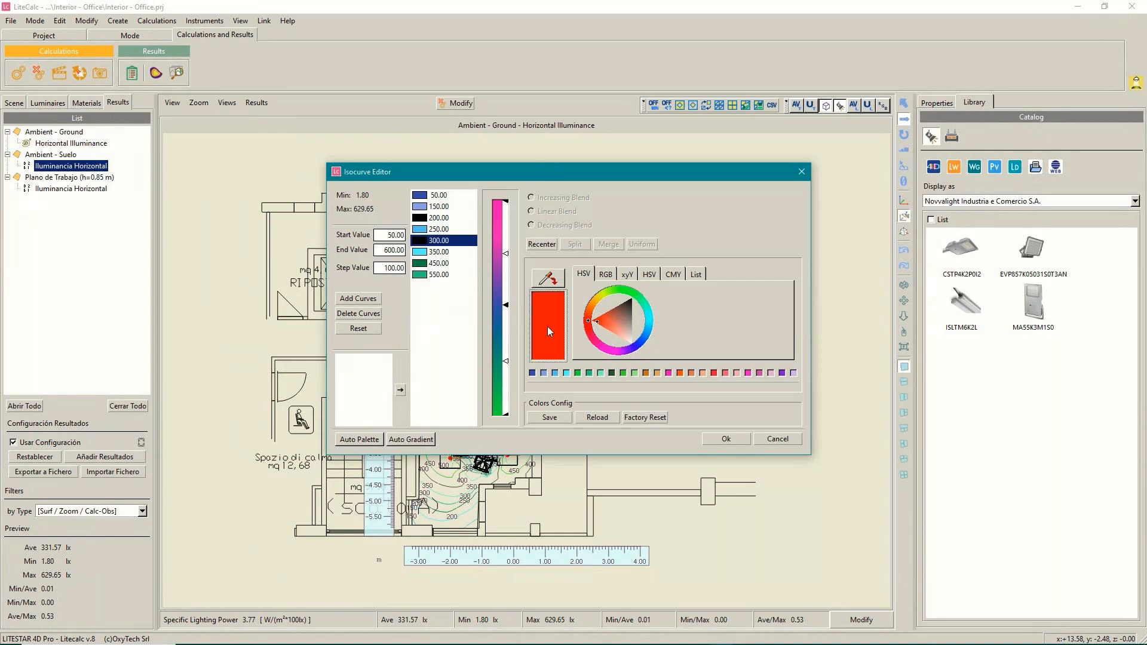
left_click_drag(548, 328, 420, 218)
left_click(622, 371)
left_click(431, 242)
Move the gradient's middle stop slightly, try light green on it, and set it back to dark blue.
mouse_move(507, 305)
left_mouse_down()
mouse_move(510, 276)
mouse_move(515, 315)
left_mouse_up()
left_click(506, 315)
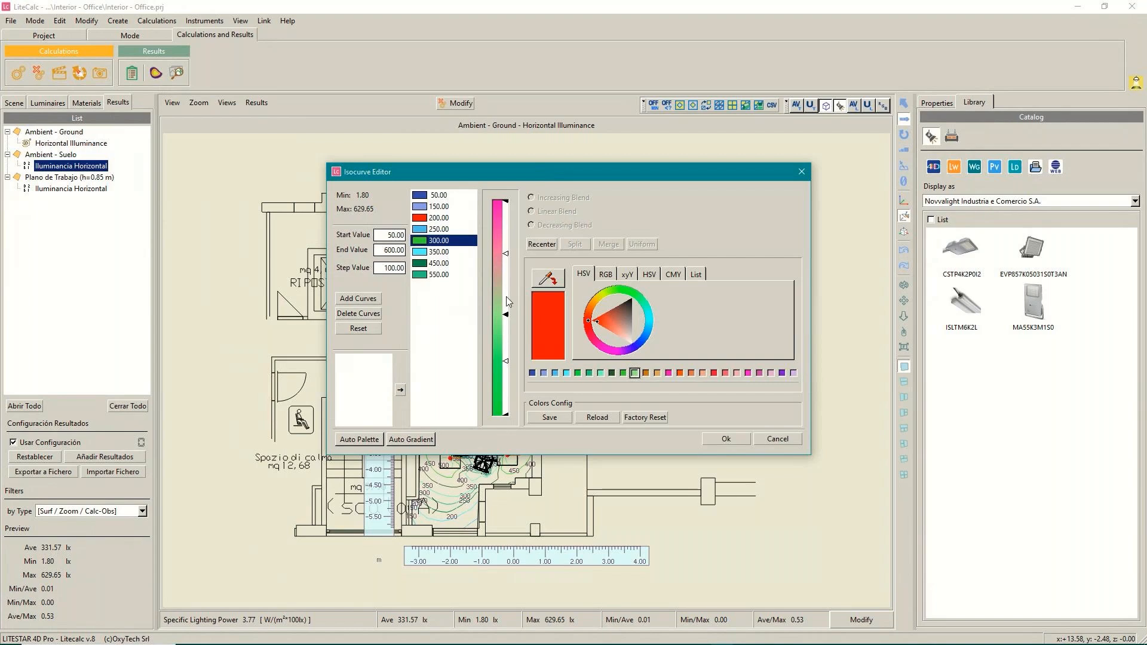
left_click(532, 373)
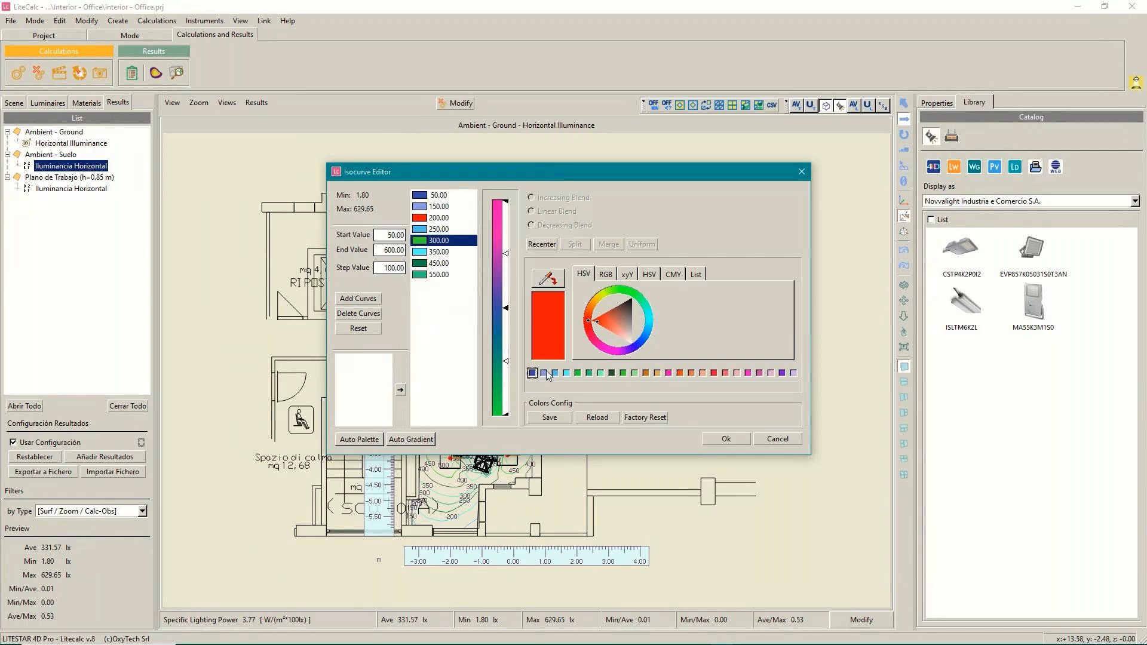
Try bright blue and orange on the gradient's middle stop, and return it to the dark blue palette color.
left_click(639, 343)
left_click(546, 315)
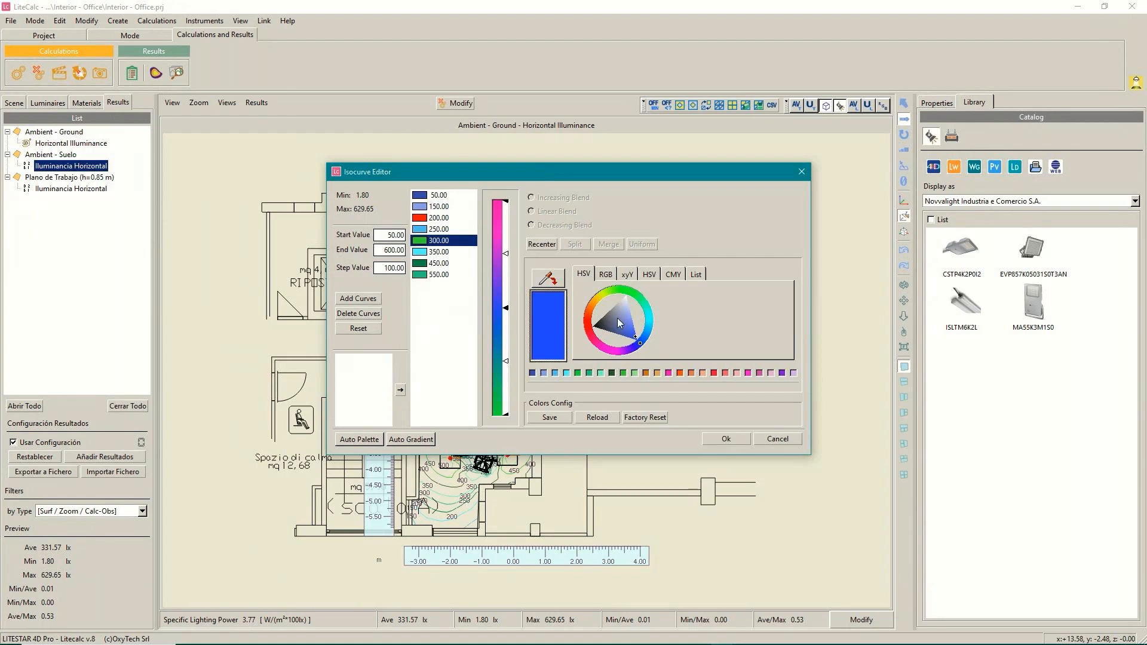
left_click(598, 303)
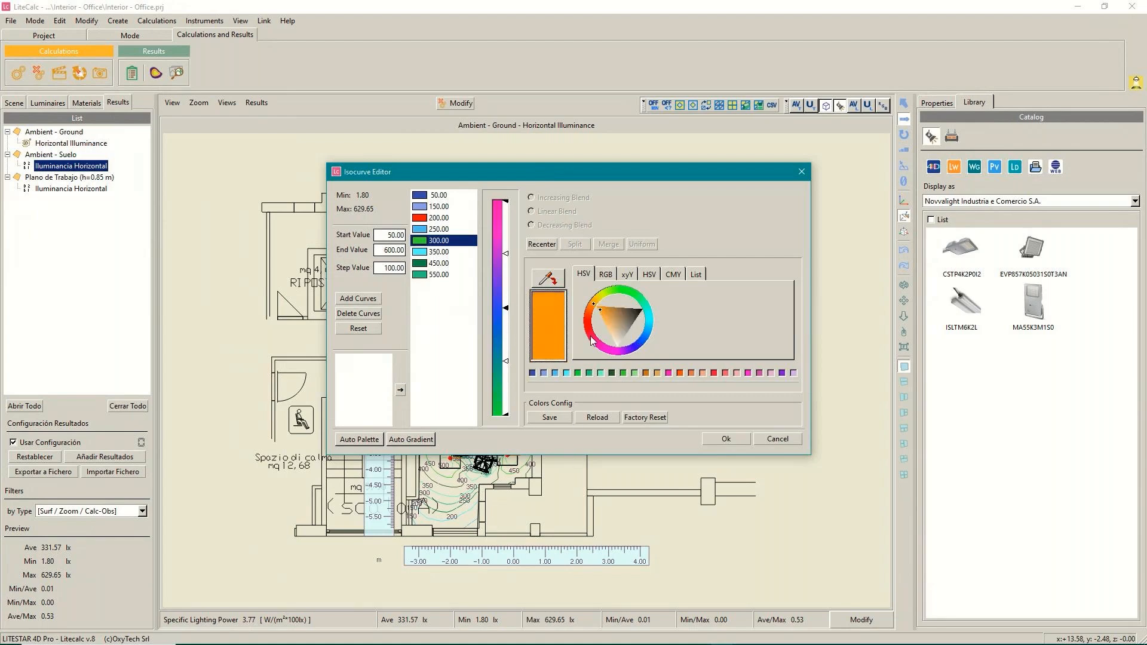
left_click(505, 307)
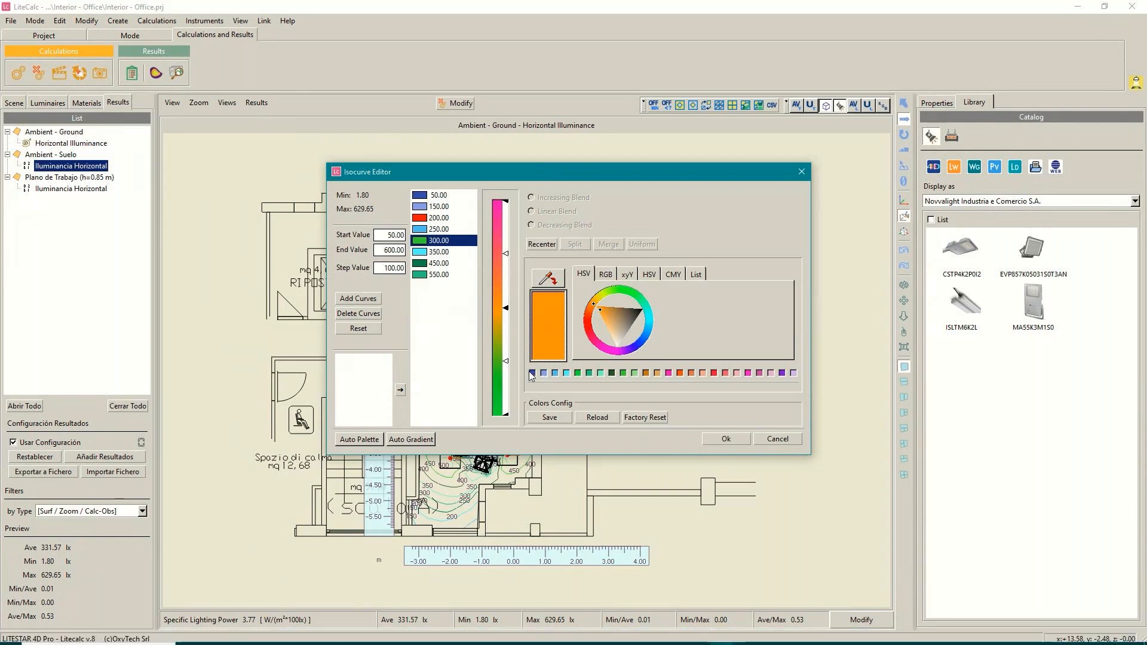
left_click(533, 373)
left_click(547, 339)
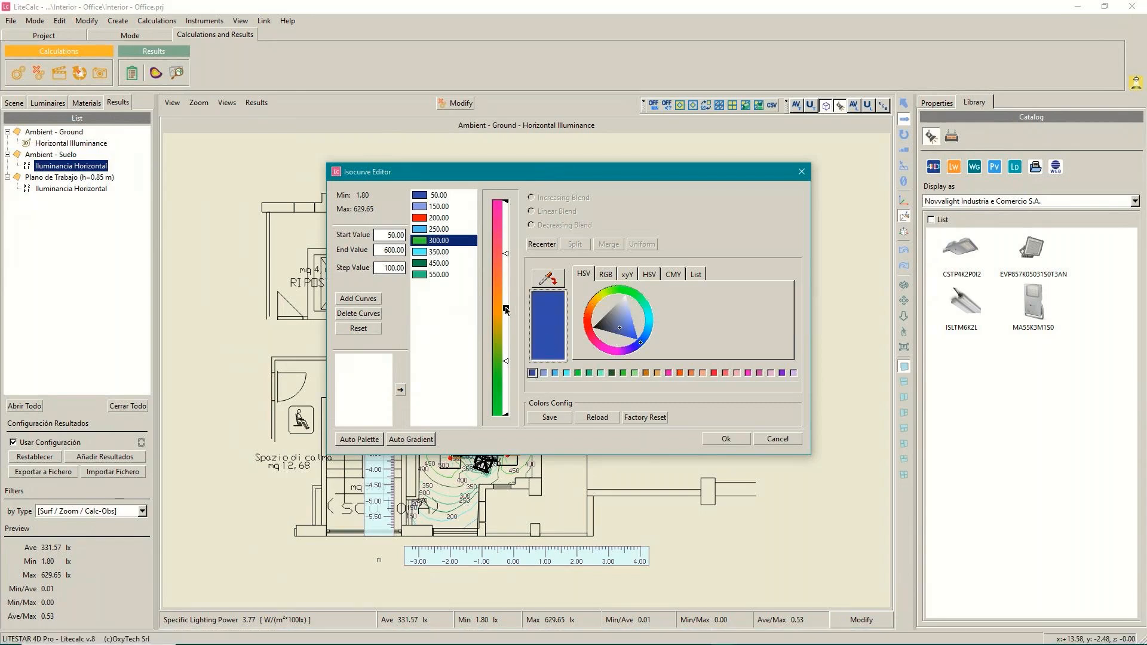
Compare the blend modes on the gradient's upper segment and set it to Decreasing Blend.
left_click(500, 223)
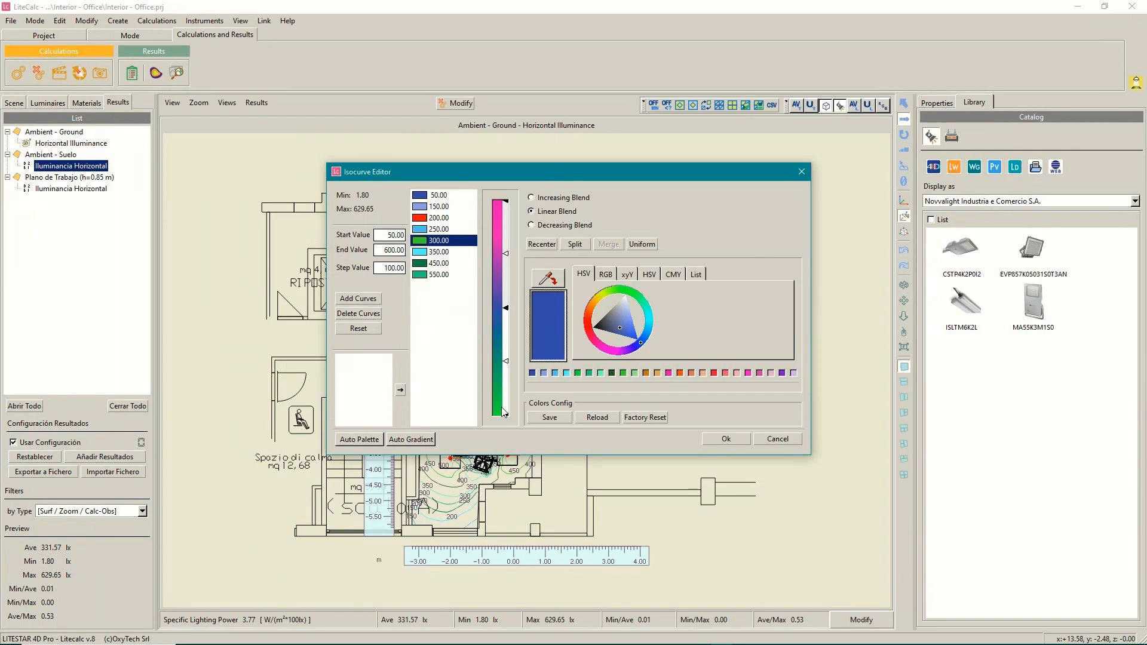
left_click(532, 198)
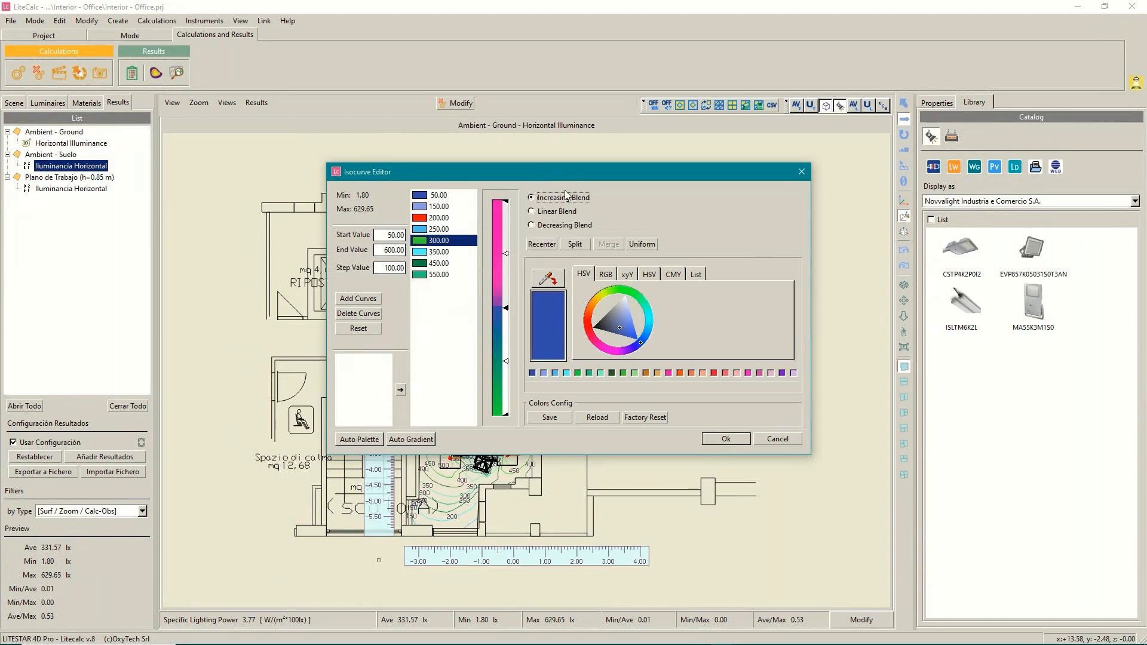
left_click(531, 211)
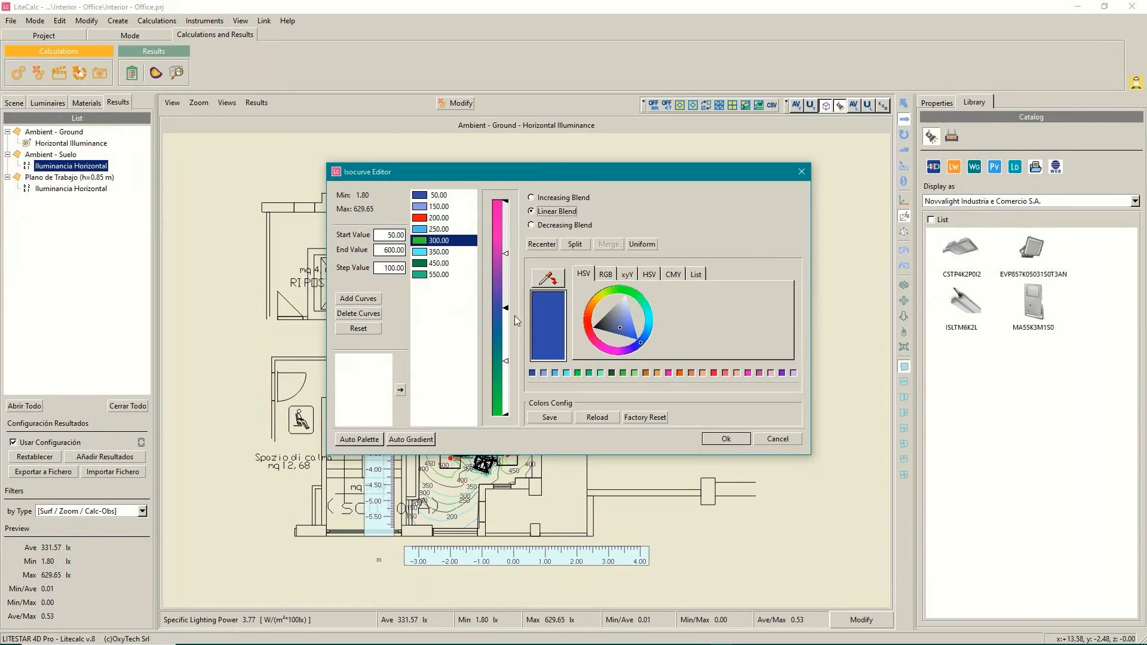
left_click(532, 226)
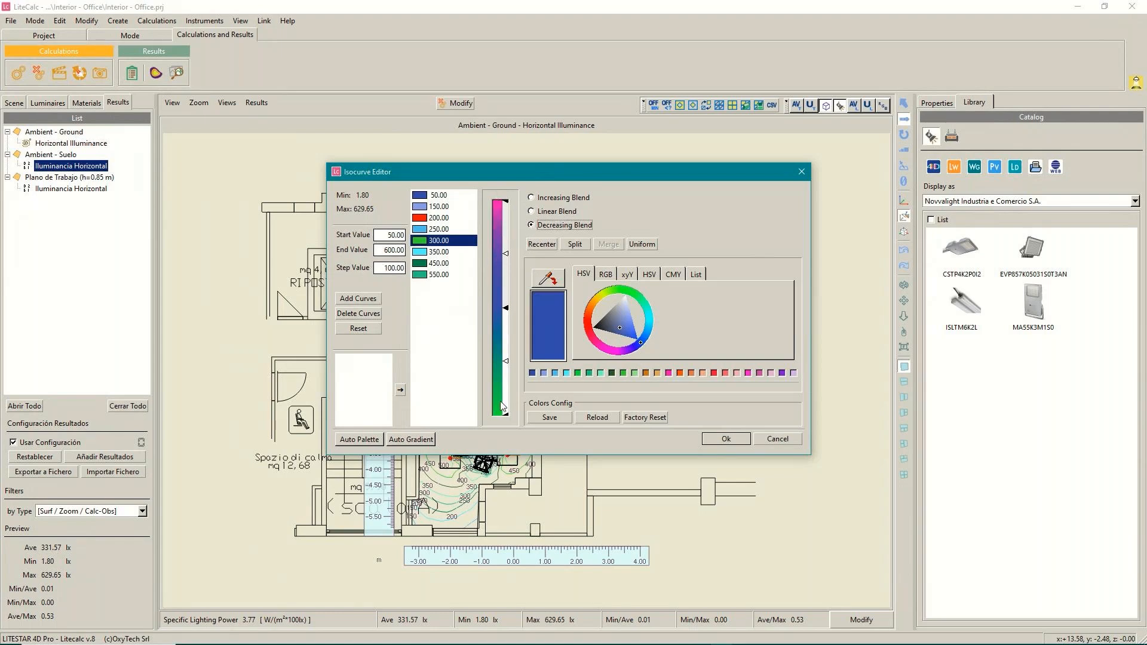
left_click(532, 212)
left_click(531, 198)
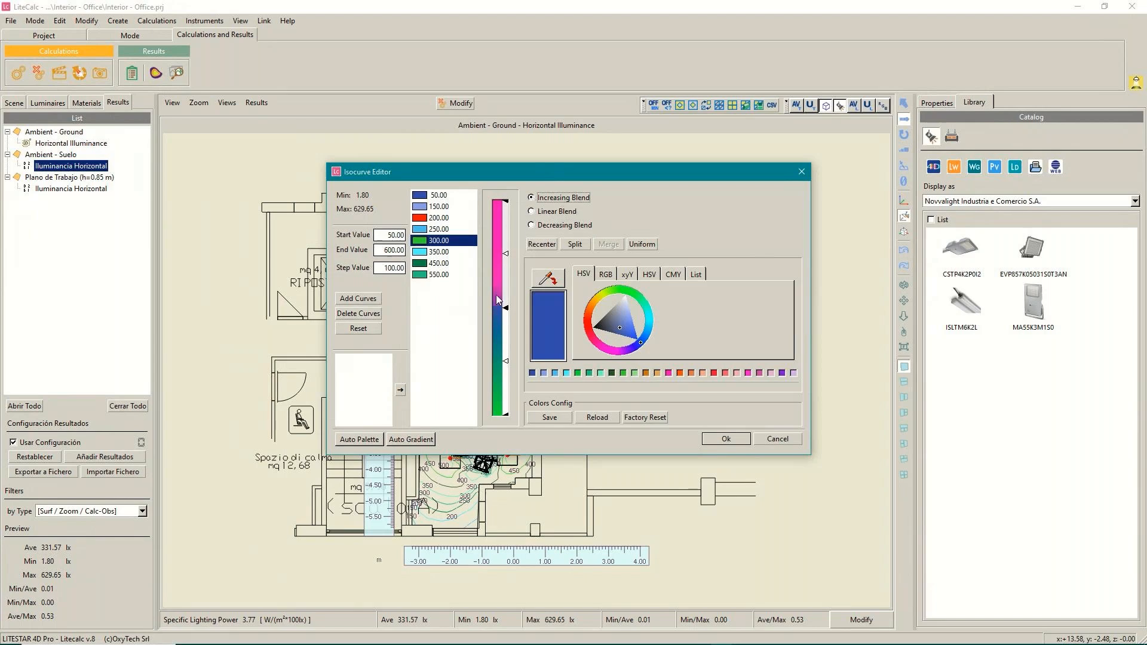
left_click(532, 225)
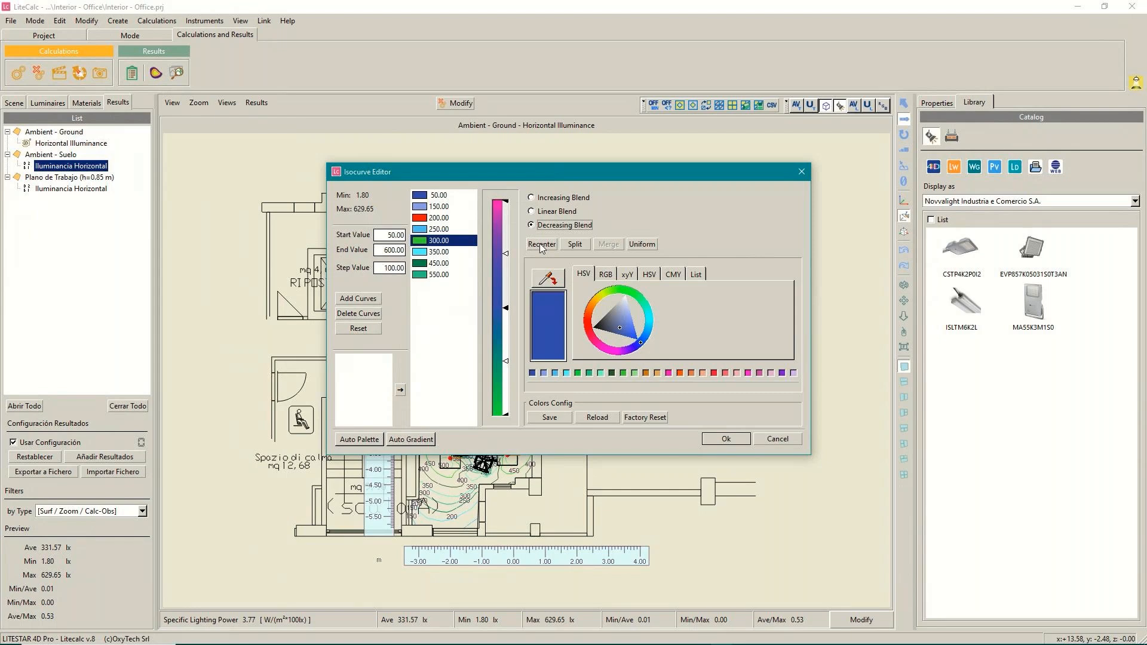
Shift the upper gradient segment's midpoint upward, recenter it, and save the color configuration.
left_click(541, 244)
mouse_move(506, 254)
left_mouse_down()
mouse_move(507, 226)
mouse_move(508, 277)
mouse_move(507, 234)
left_mouse_up()
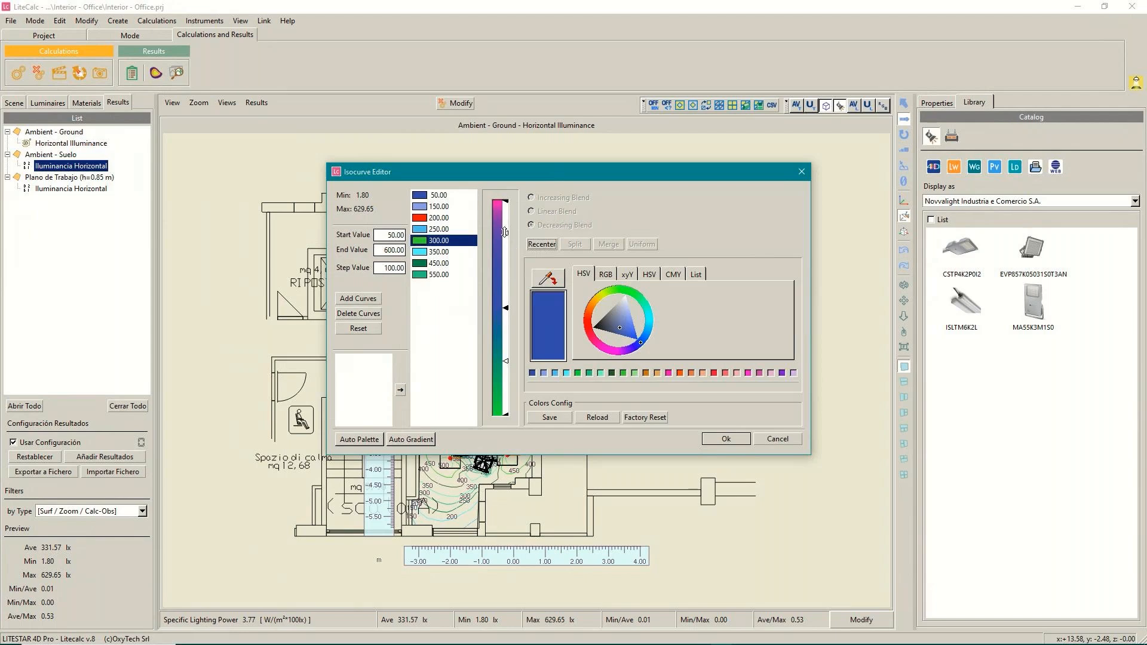
left_click(542, 244)
left_click(542, 245)
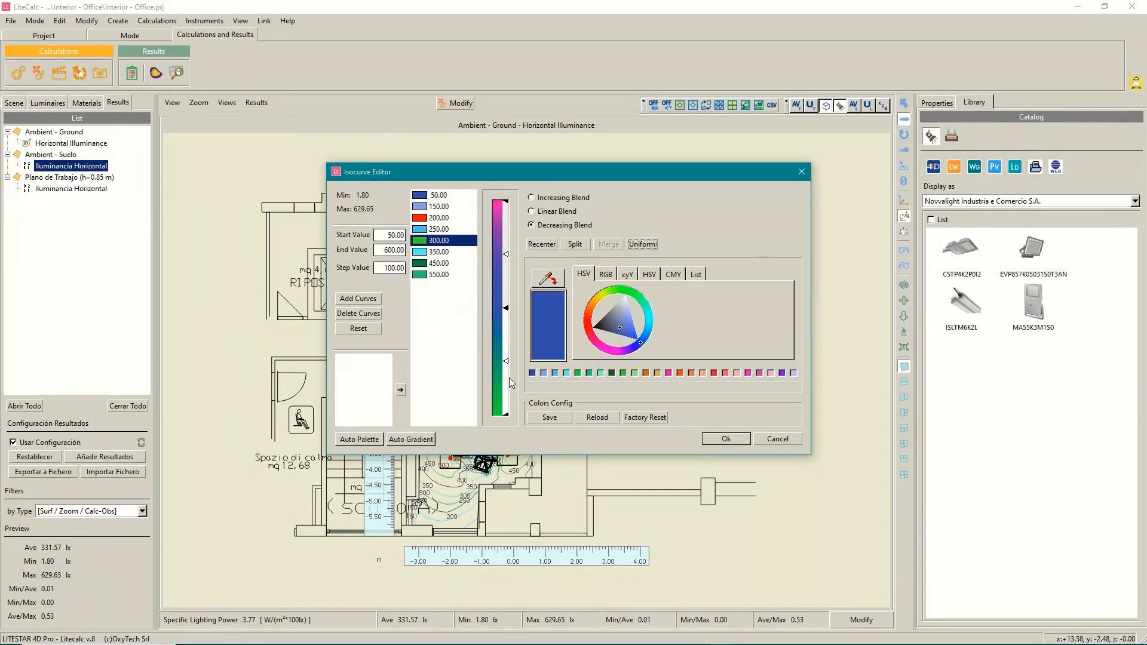
left_click(551, 418)
Pick orange from the palette for the gradient's middle stop, and reload the saved color configuration.
left_click(507, 307)
left_click(680, 373)
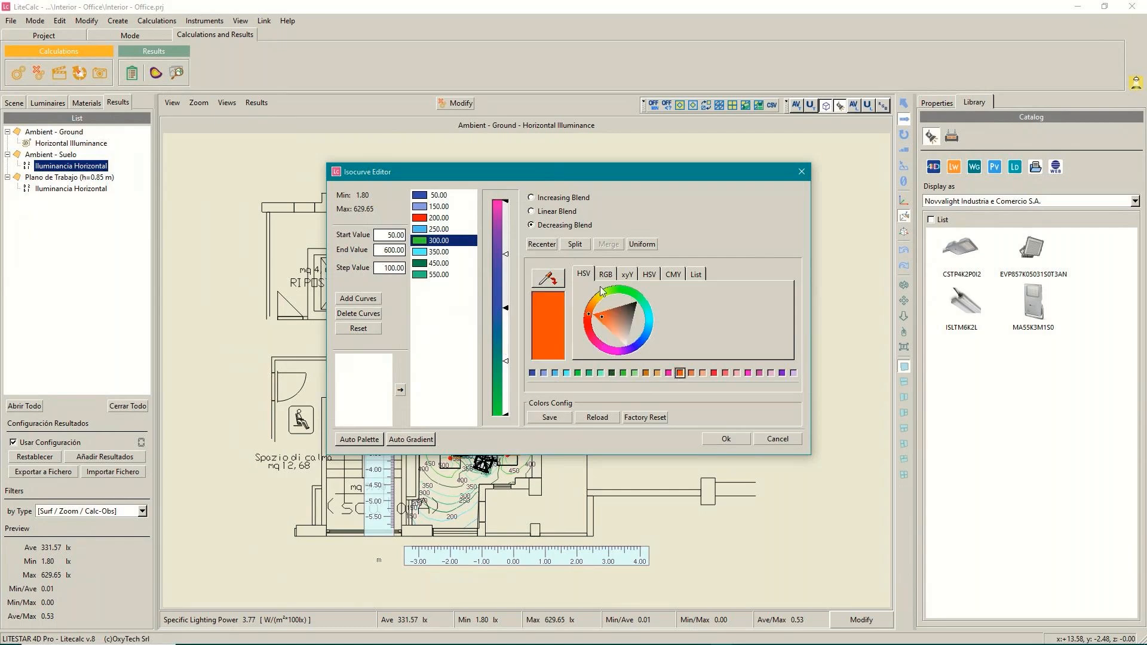
left_click_drag(512, 298, 506, 309)
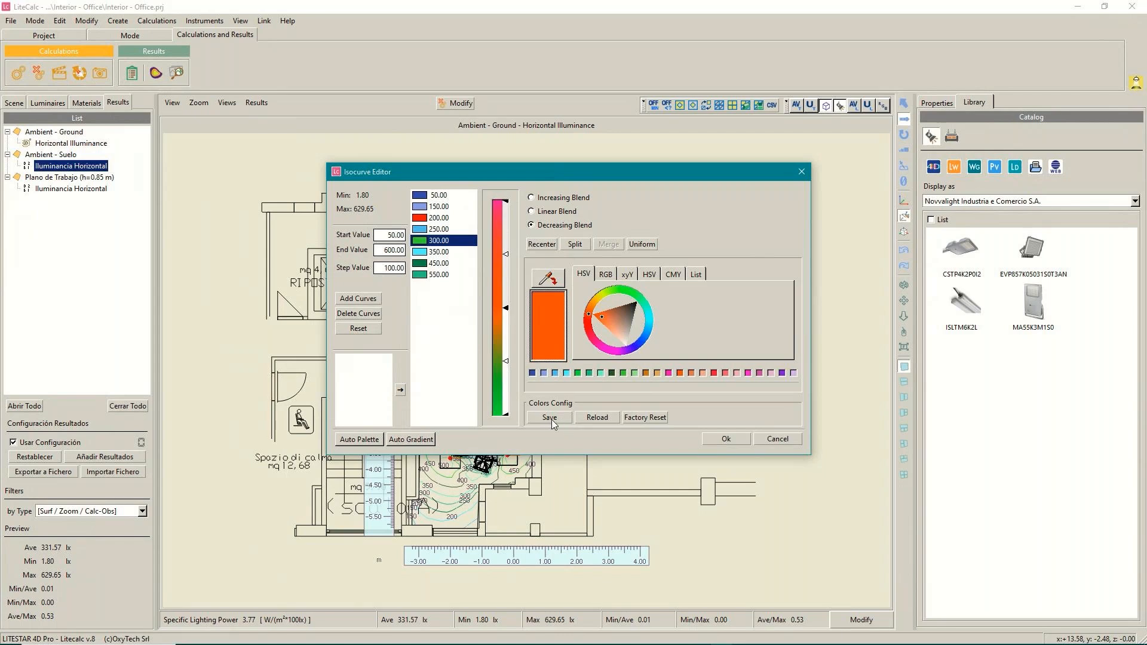
left_click(598, 417)
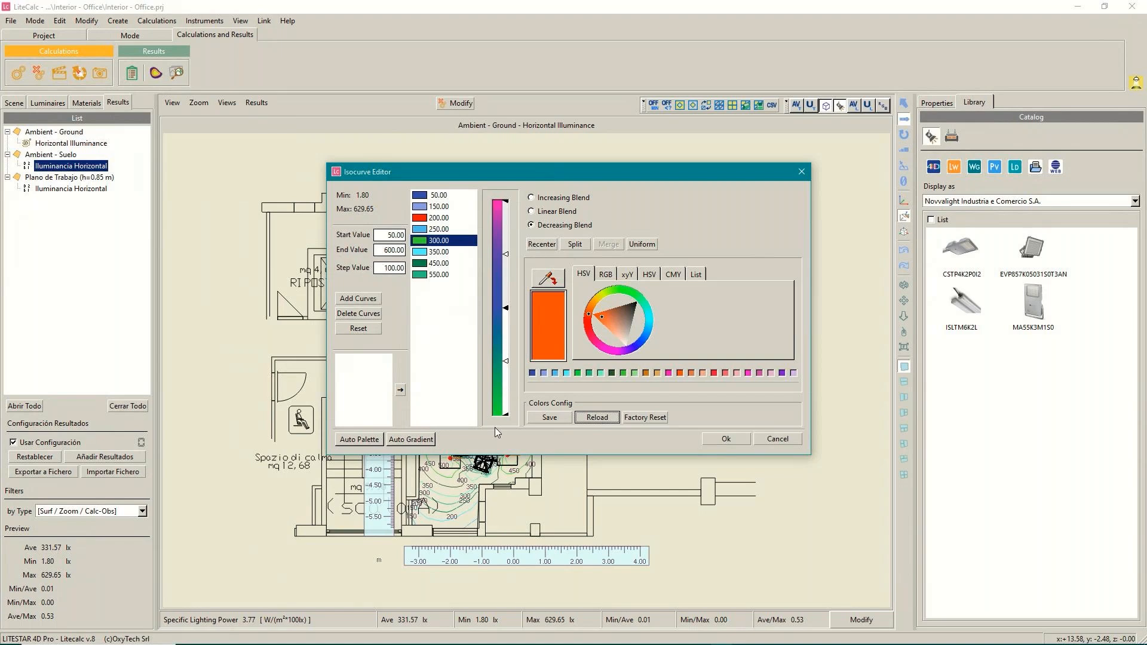
Try the factory gradient colors and reload the saved color configuration.
left_click(646, 417)
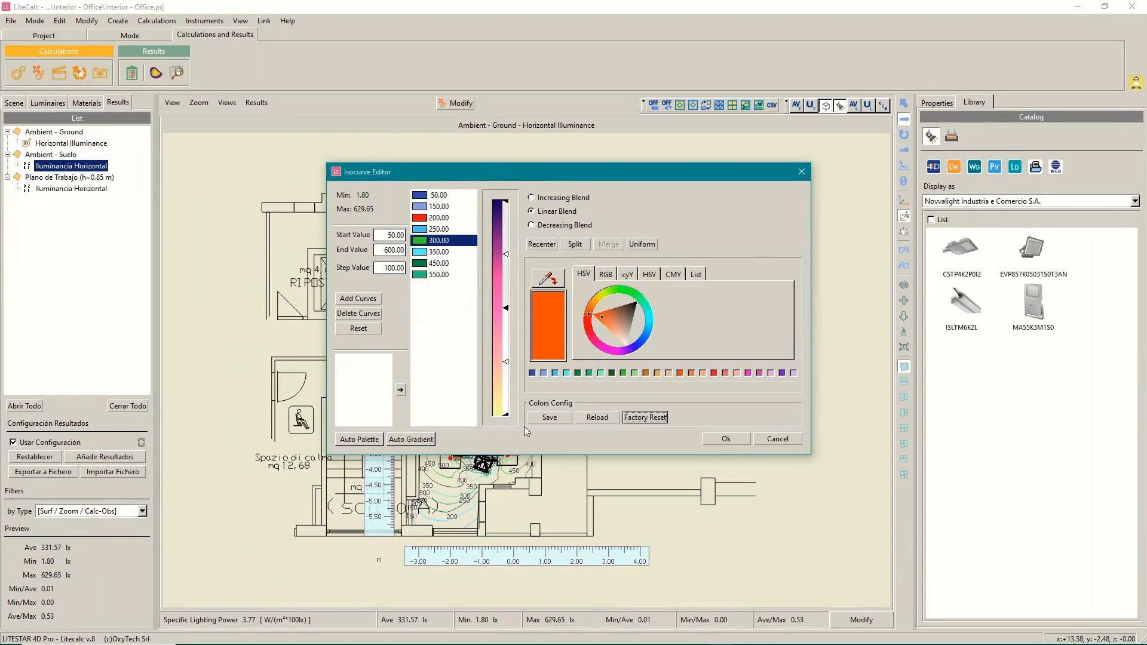
left_click(597, 417)
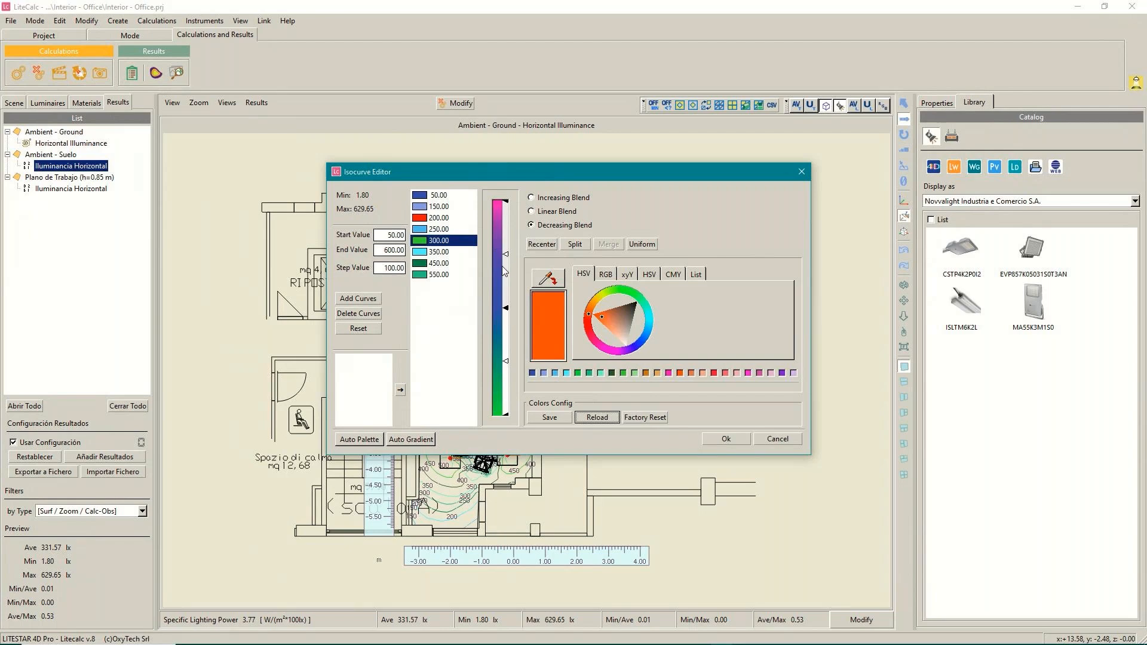
Color all isocurves automatically from the gradient, override the 200 curve with orange, and apply the settings to the plan.
left_click(411, 441)
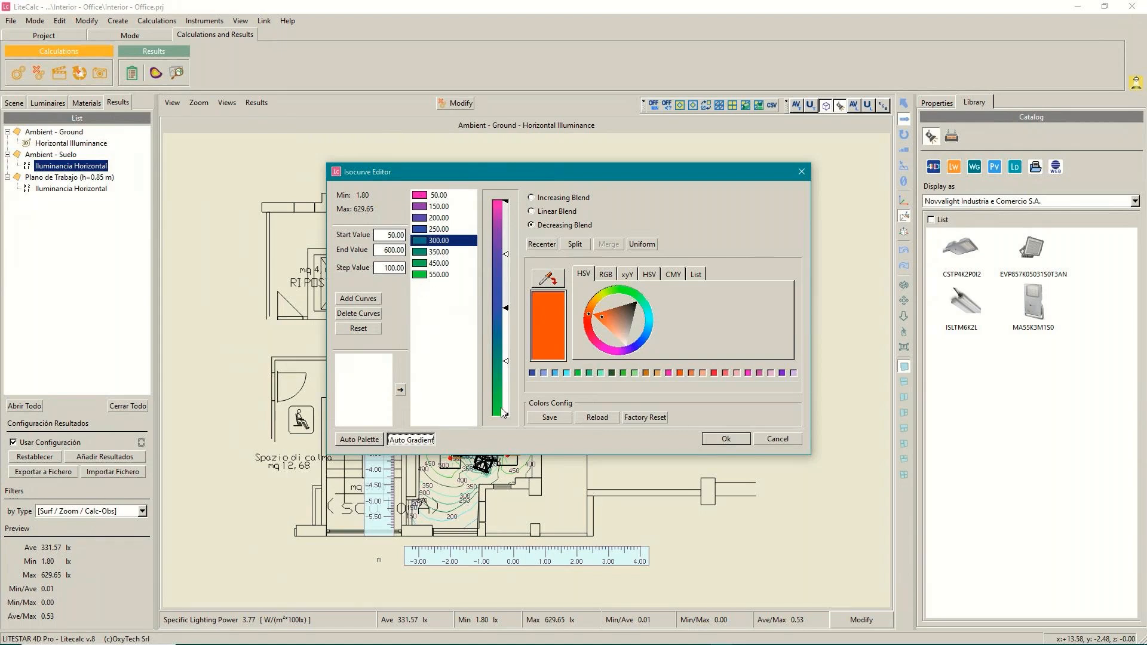
left_click(426, 230)
left_click(428, 218)
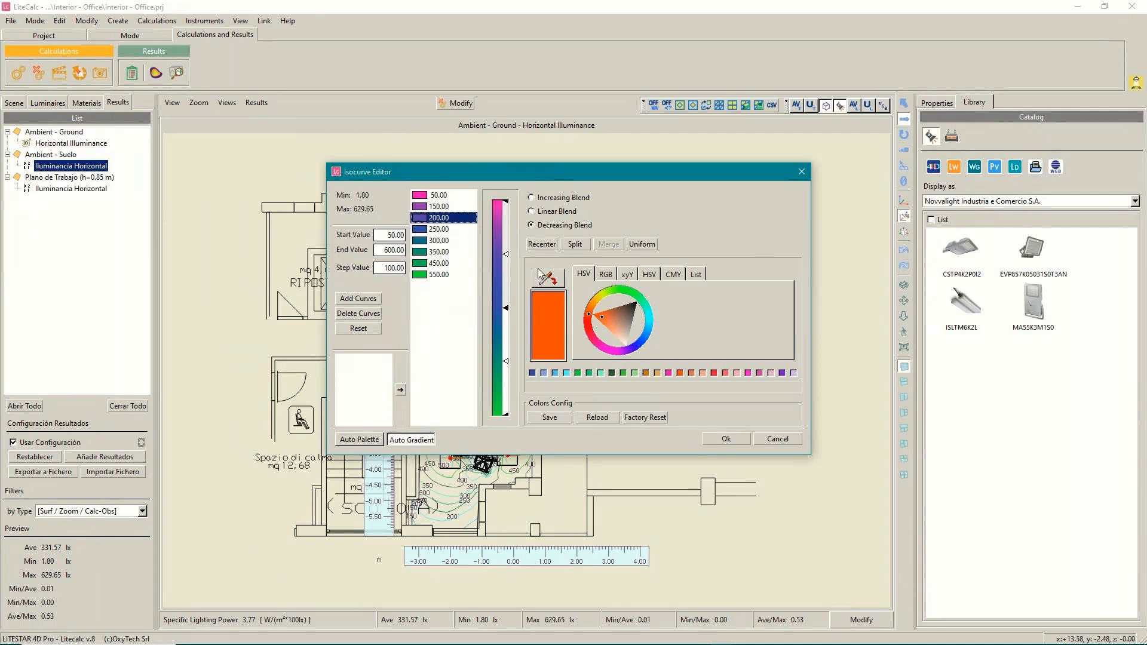
left_click_drag(550, 324, 419, 219)
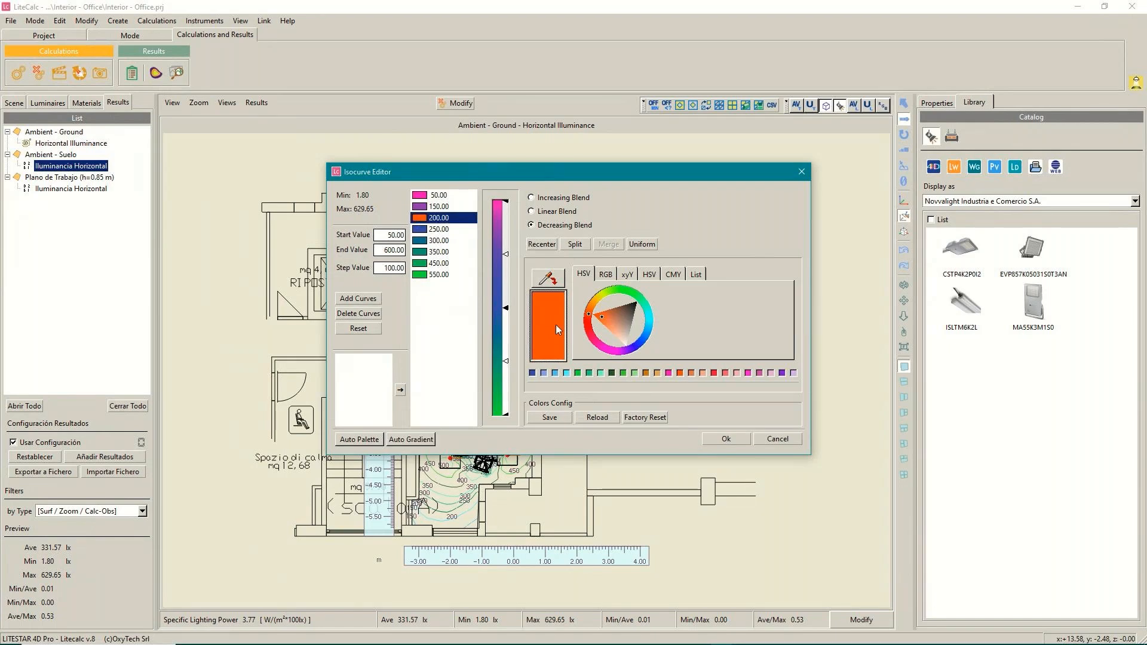
left_click(727, 440)
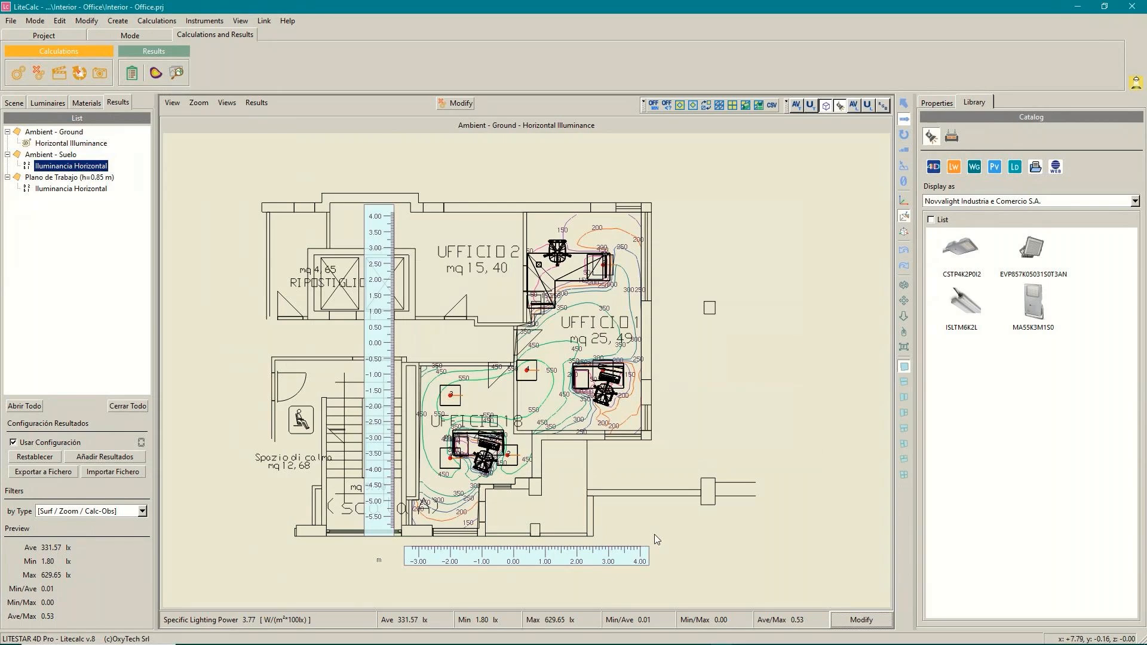